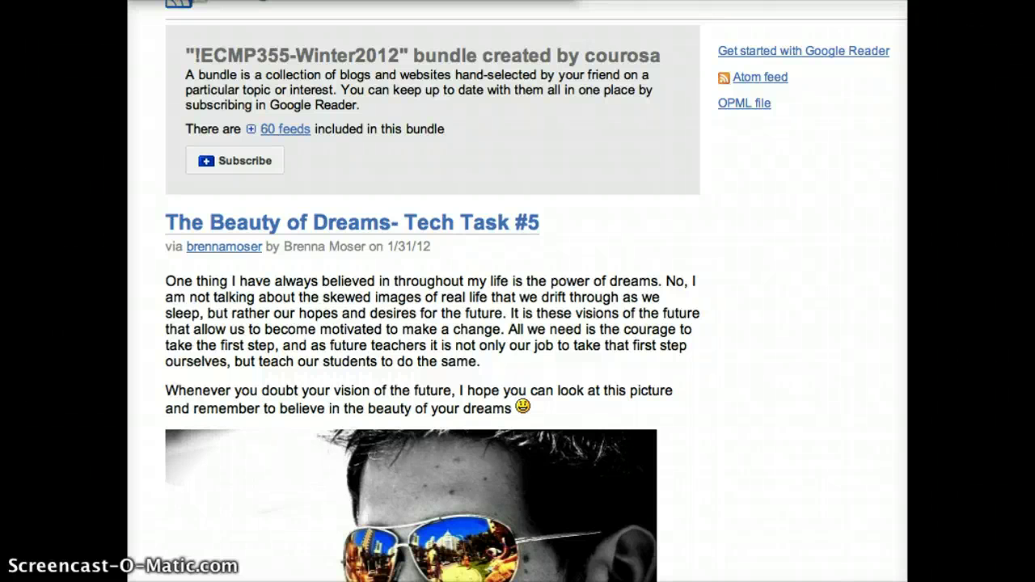
- Subscribe to the bundle's 60 feeds, then open the Google Reader home page via 'rea'
{"action": "left_click", "coordinate": [252, 159]}
{"action": "left_click", "coordinate": [252, 159]}
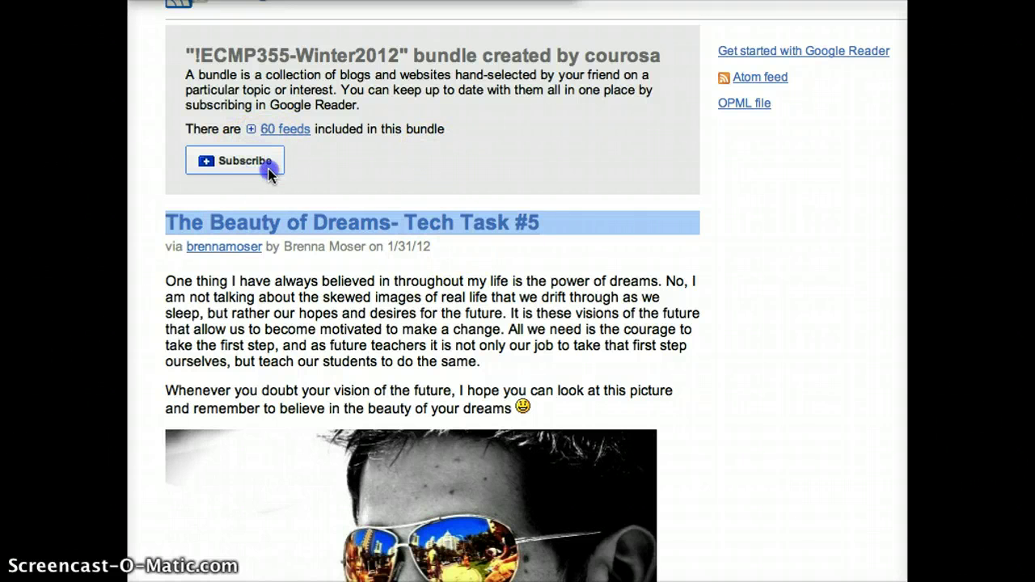
{"action": "triple_click", "coordinate": [269, 172]}
{"action": "left_click", "coordinate": [270, 172]}
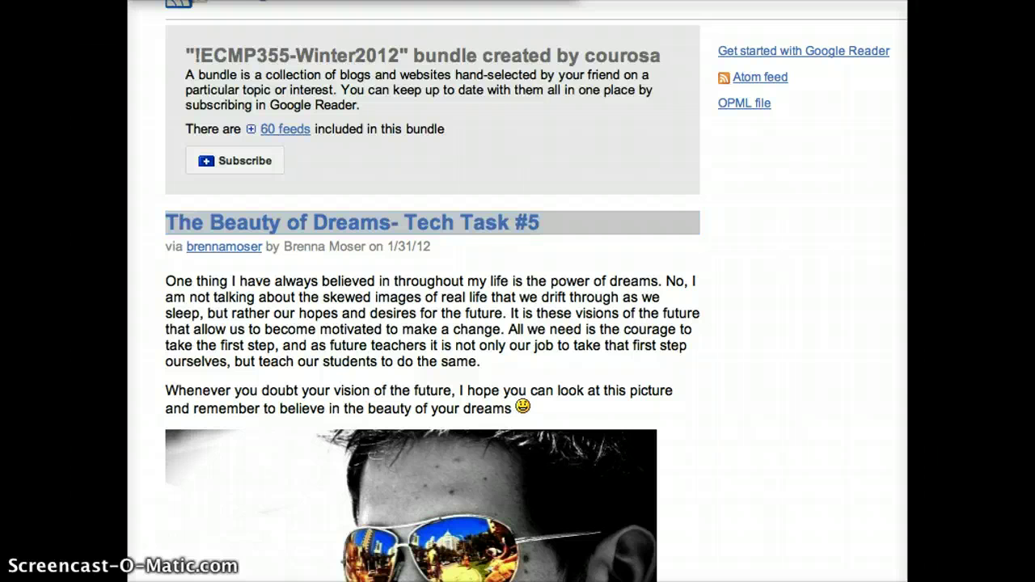
{"action": "type", "text": "rea"}
{"action": "key", "text": "Return"}
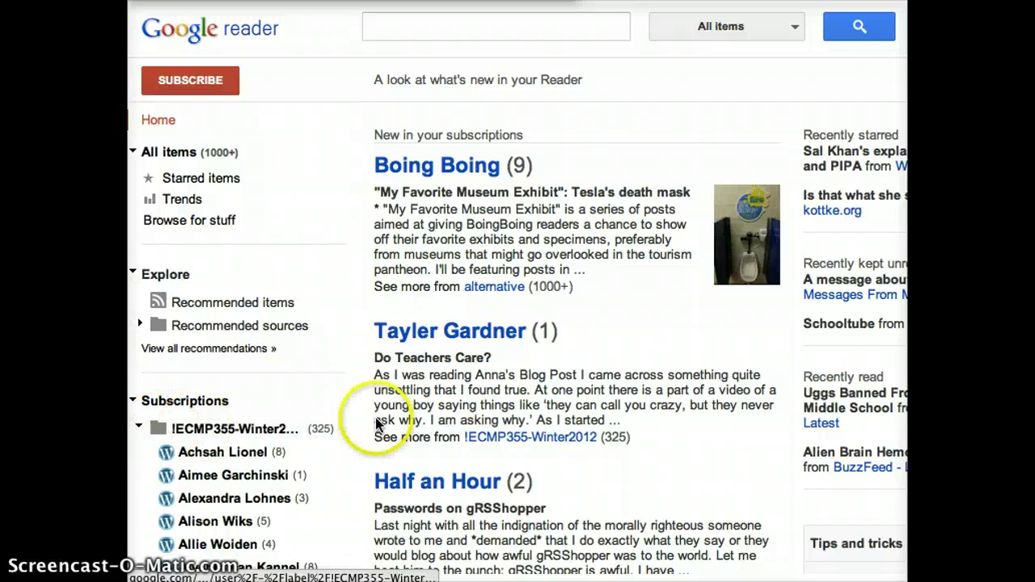
- Collapse the !ECMP355-Winter2012 folder and create a bundle from it using its options menu
{"action": "left_click", "coordinate": [138, 426]}
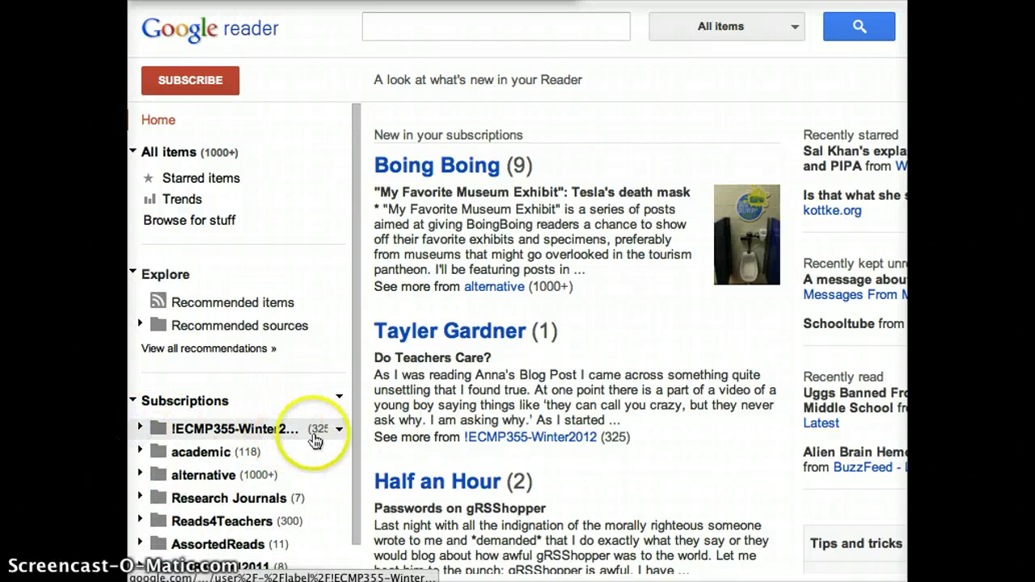
{"action": "left_click", "coordinate": [340, 430]}
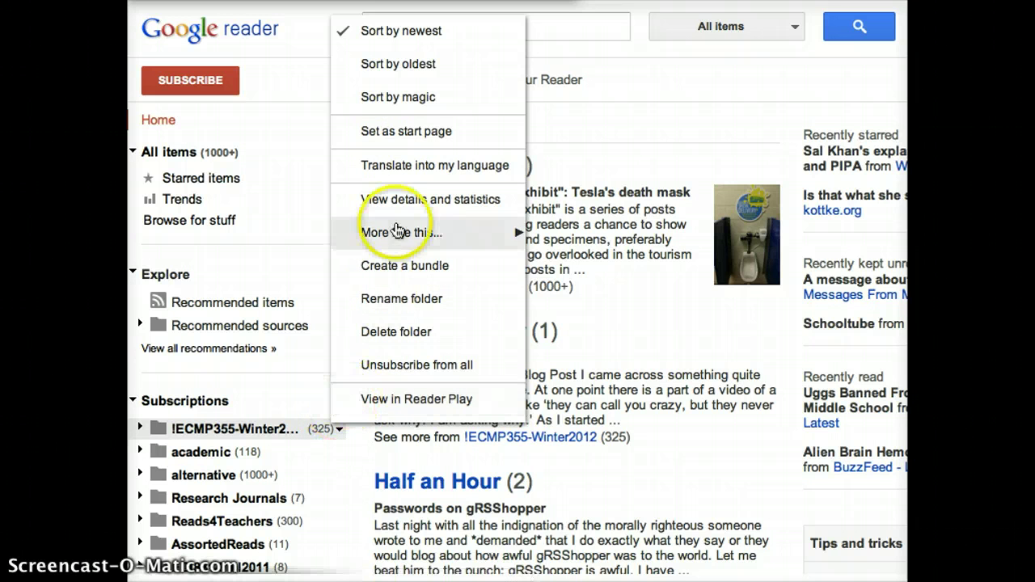
{"action": "left_click", "coordinate": [406, 266]}
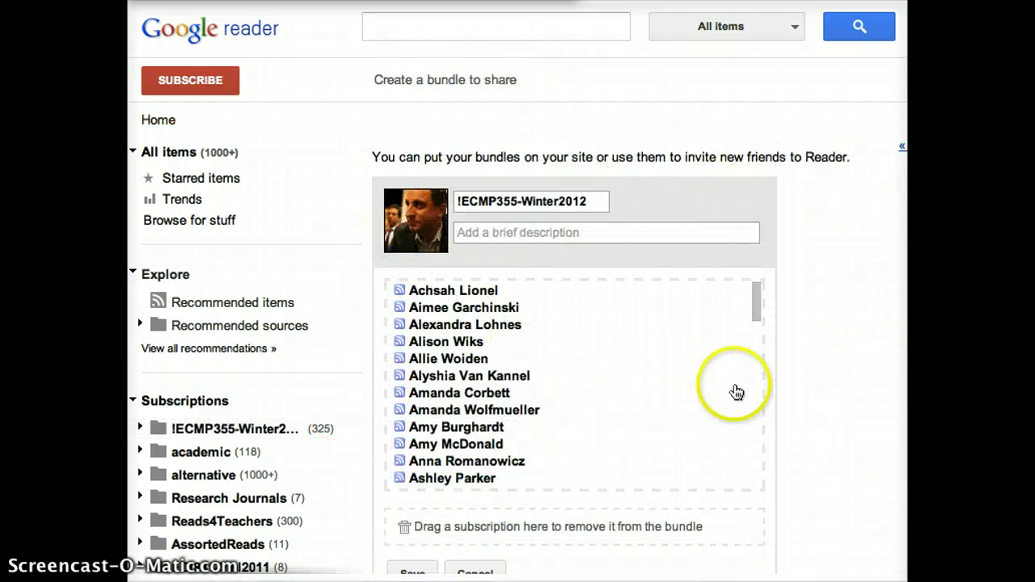
- Review the bundle's feed list and save the !ECMP355-Winter2012 bundle
{"action": "scroll", "coordinate": [809, 417], "scroll_direction": "down", "scroll_amount": 5}
{"action": "scroll", "coordinate": [795, 181], "scroll_direction": "up", "scroll_amount": 5}
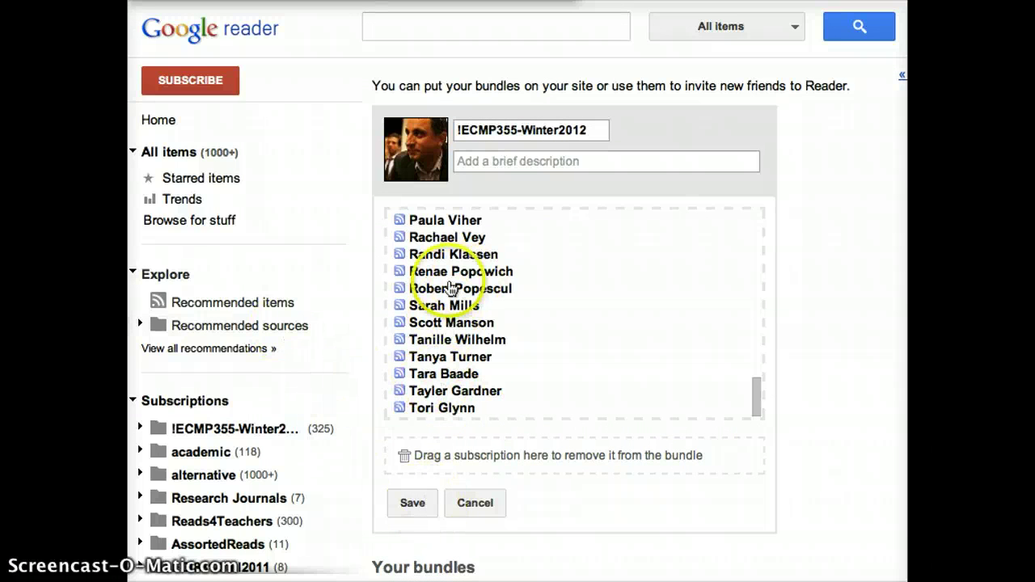
{"action": "left_click", "coordinate": [426, 500]}
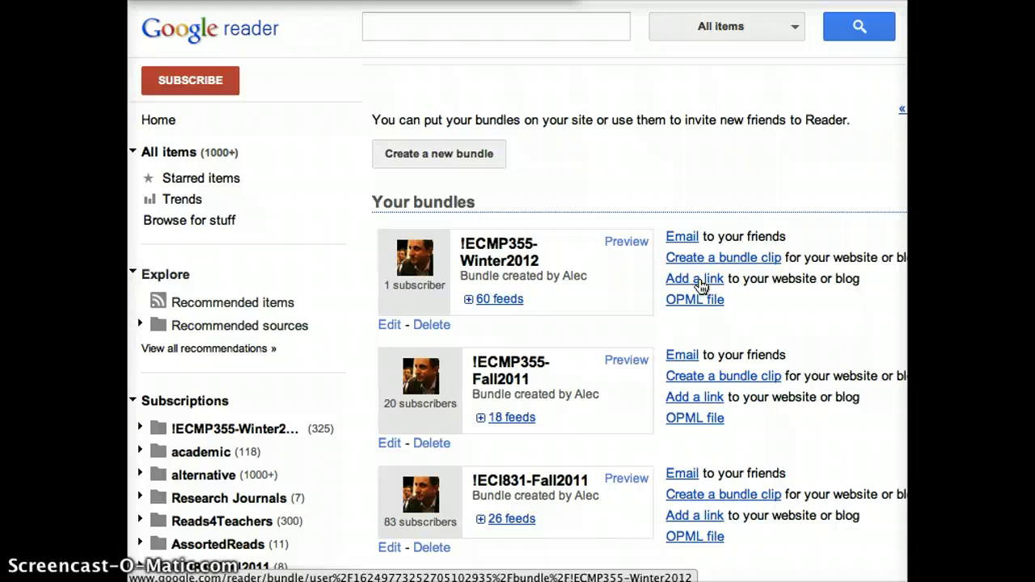
- Open the !ECMP355-Winter2012 bundle's OPML file showing every feed's title and URL
{"action": "left_click", "coordinate": [698, 301]}
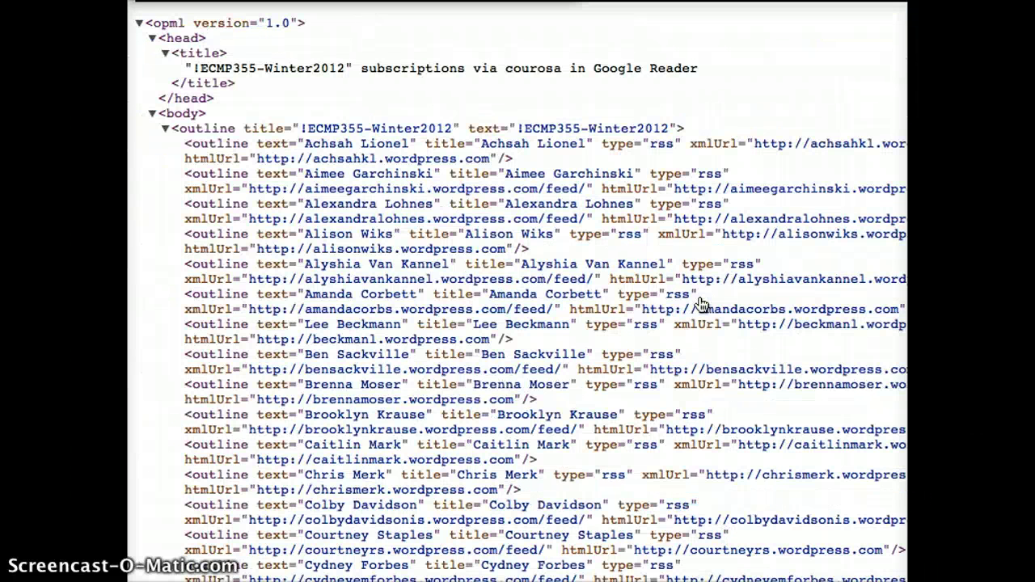
{"action": "left_click", "coordinate": [552, 149]}
{"action": "left_click", "coordinate": [361, 102]}
{"action": "left_click", "coordinate": [230, 0]}
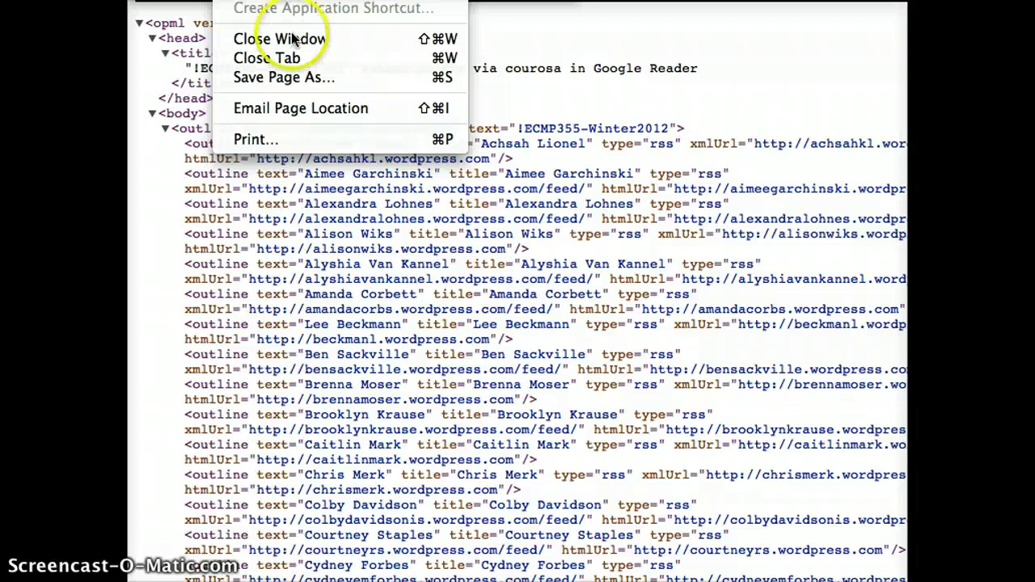
- Save the OPML page to the Desktop as an .xml file
{"action": "left_click", "coordinate": [296, 77]}
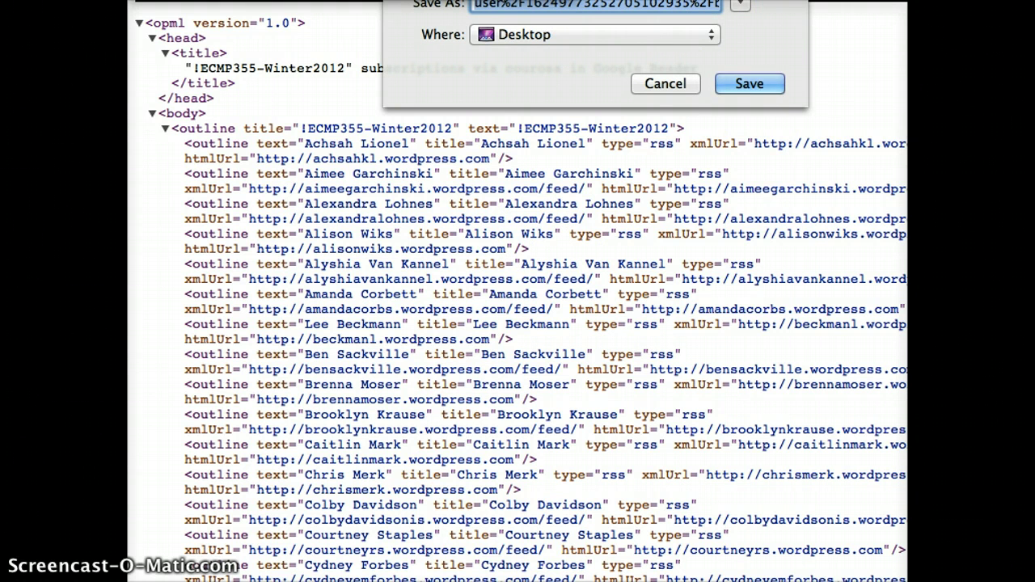
{"action": "left_click", "coordinate": [749, 86]}
{"action": "left_click", "coordinate": [749, 86]}
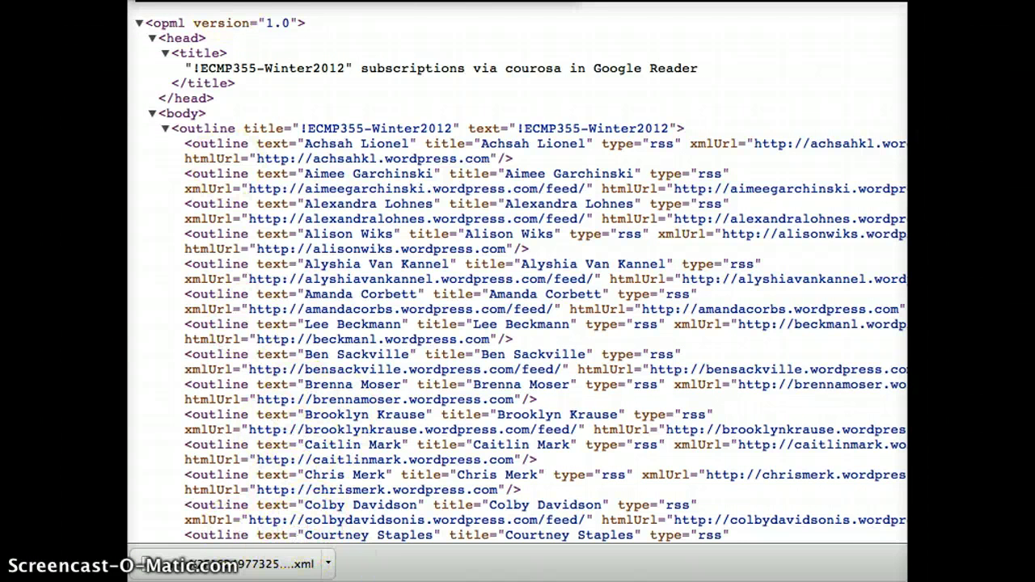
- Reopen Save Page As, cancel it, and return to the Reader bundles page
{"action": "left_click", "coordinate": [243, 0]}
{"action": "left_click", "coordinate": [279, 76]}
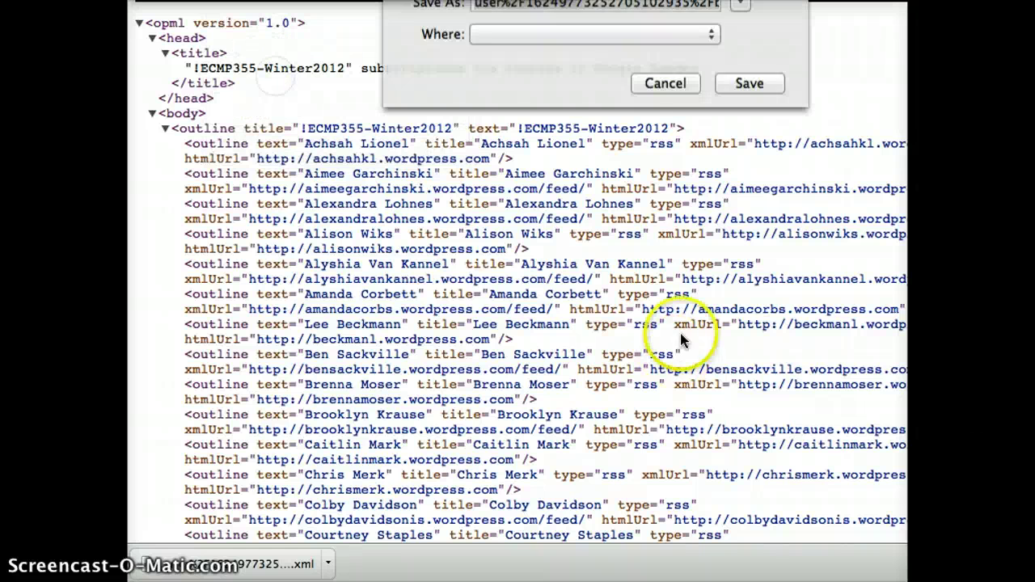
{"action": "left_click", "coordinate": [665, 85]}
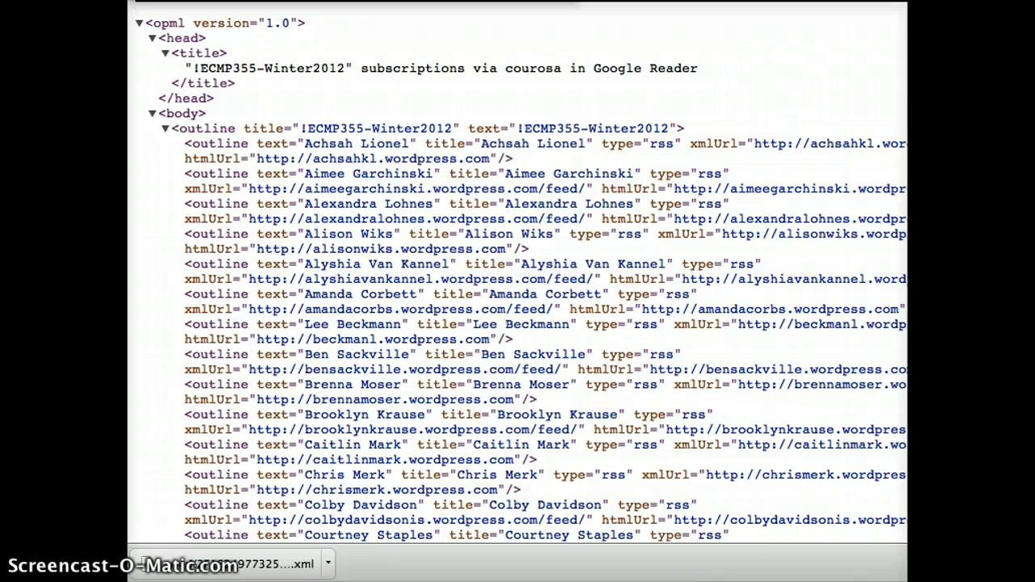
{"action": "key", "text": "alt+Left"}
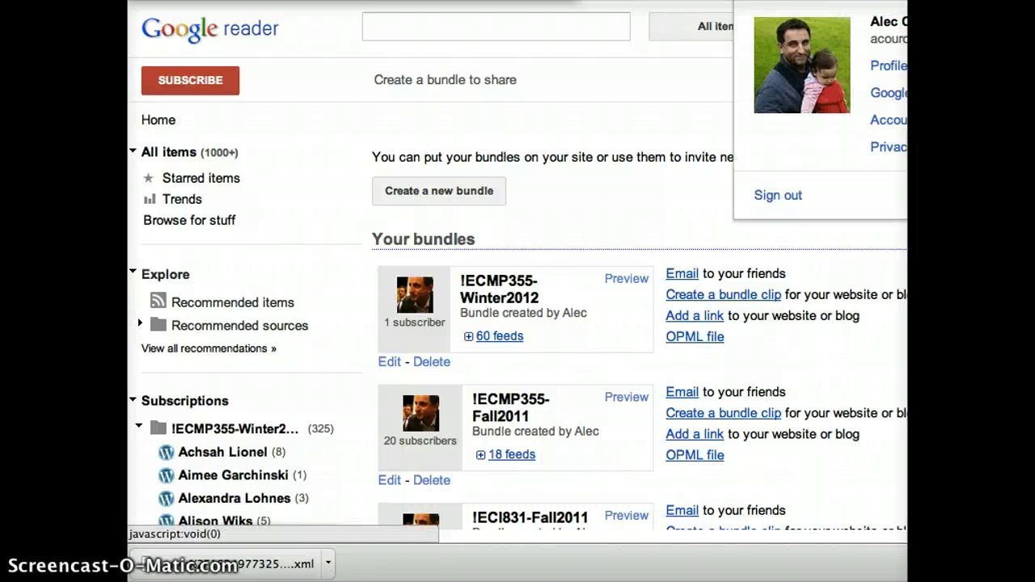
- From the signed-in accounts list, choose to sign in with another Google account
{"action": "left_click", "coordinate": [890, 33]}
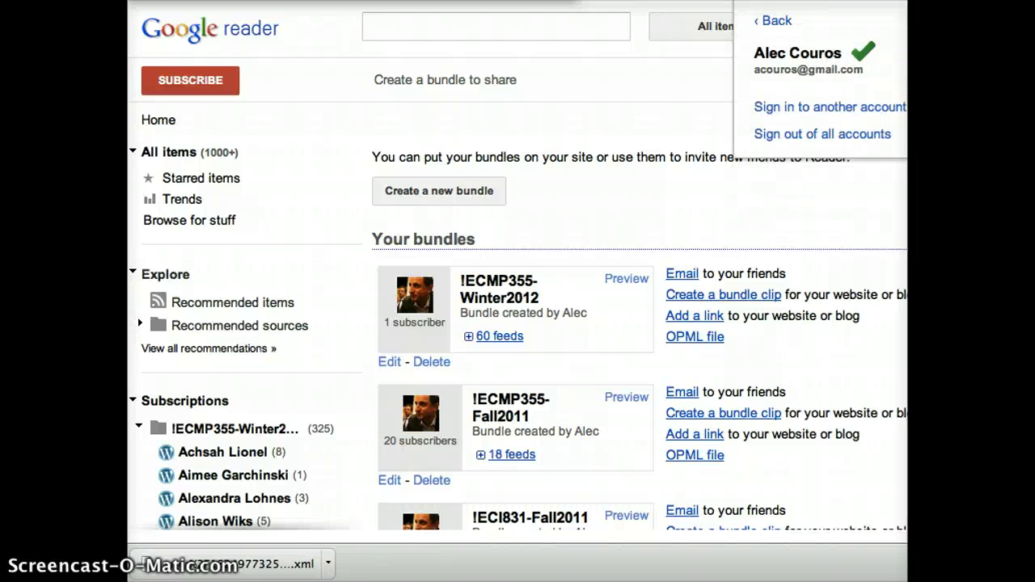
{"action": "left_click", "coordinate": [834, 109]}
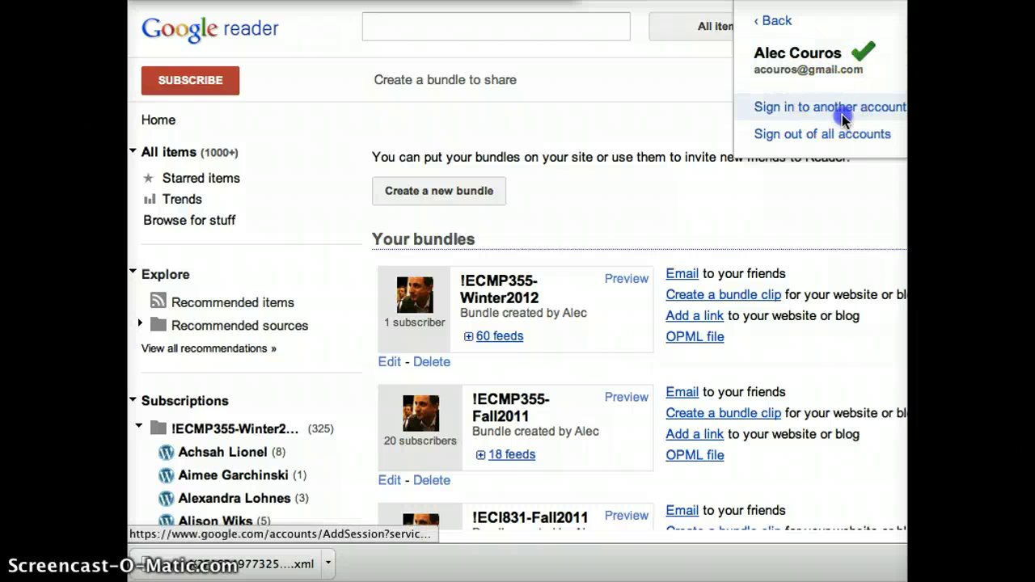
{"action": "left_click", "coordinate": [847, 136]}
{"action": "left_click", "coordinate": [794, 107]}
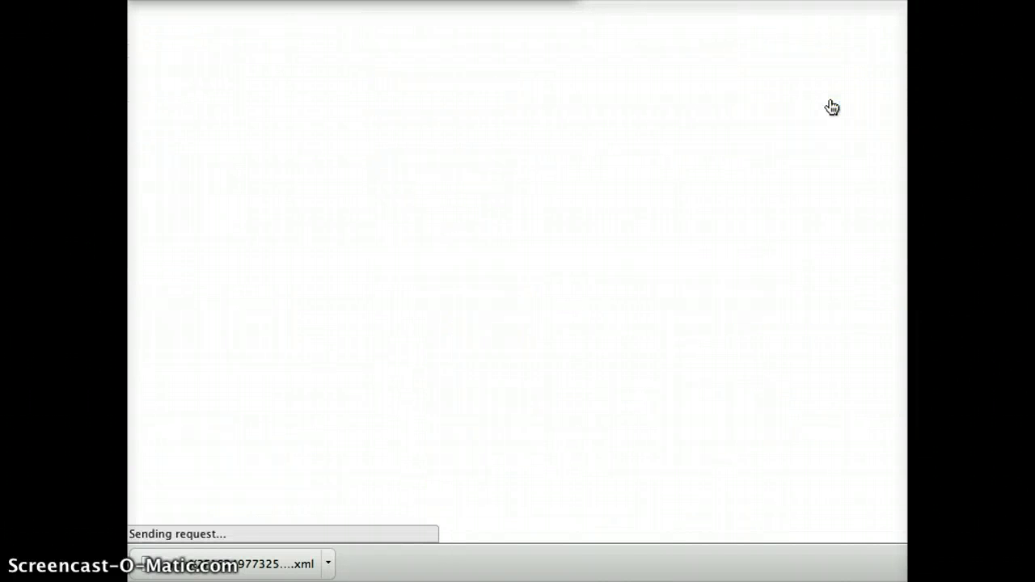
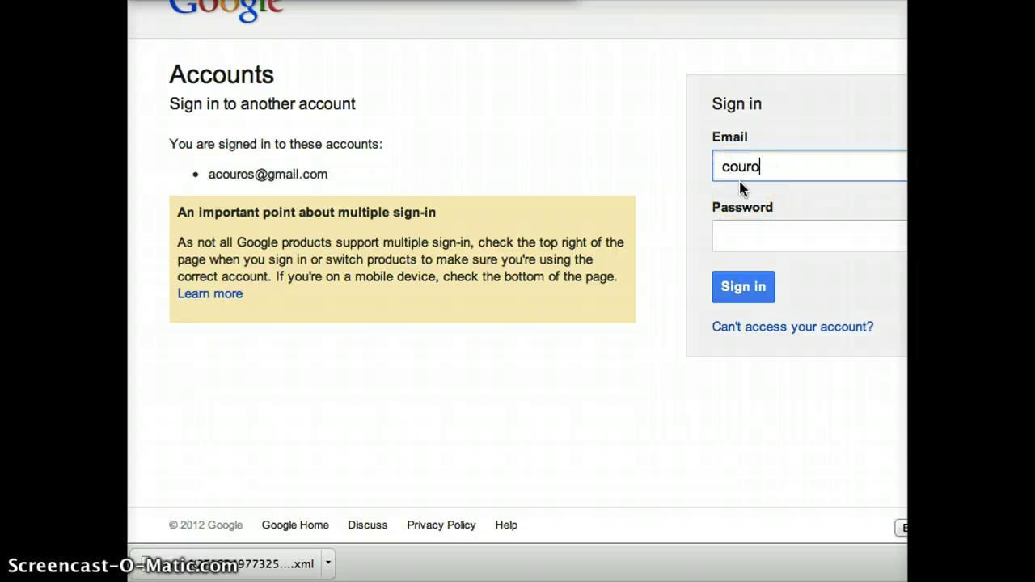
- Sign in with the second account's e-mail address and password
{"action": "key", "text": "Tab"}
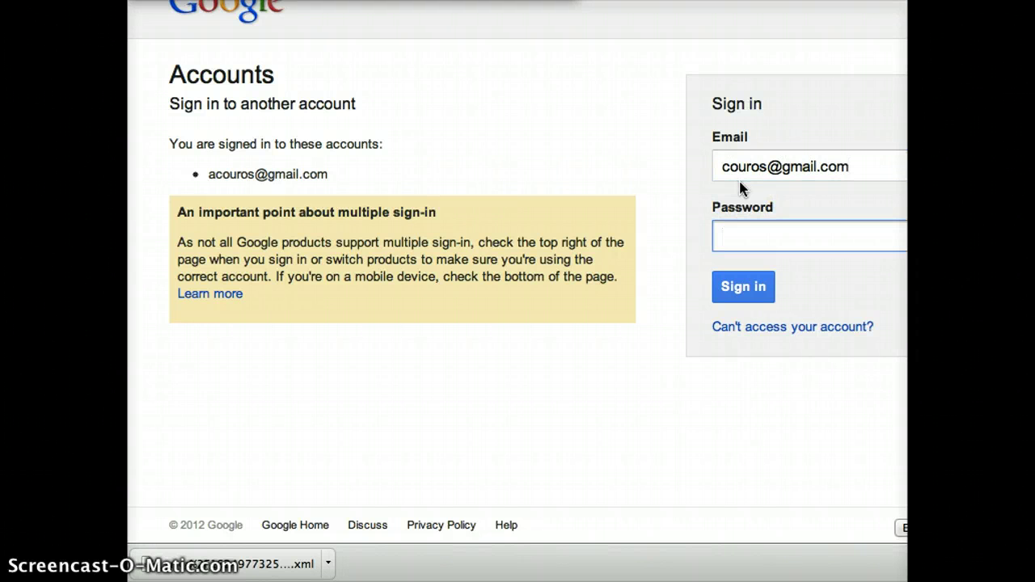
{"action": "type", "text": "••••••••••••"}
{"action": "key", "text": "Return"}
{"action": "left_click", "coordinate": [645, 185]}
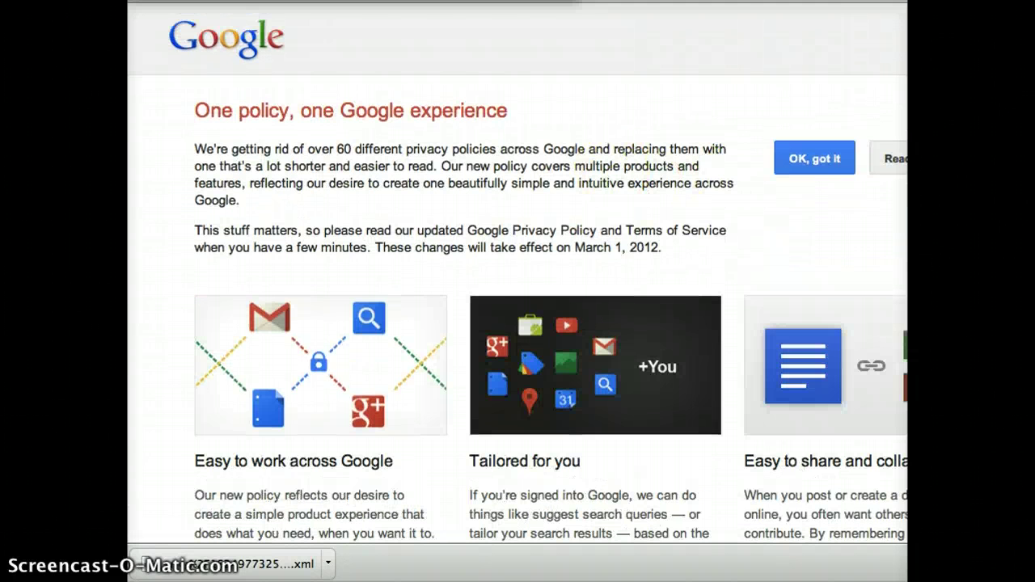
- Load Google Reader by entering 'rea' in the address bar
{"action": "key", "text": "super+l"}
{"action": "type", "text": "rea"}
{"action": "key", "text": "Return"}
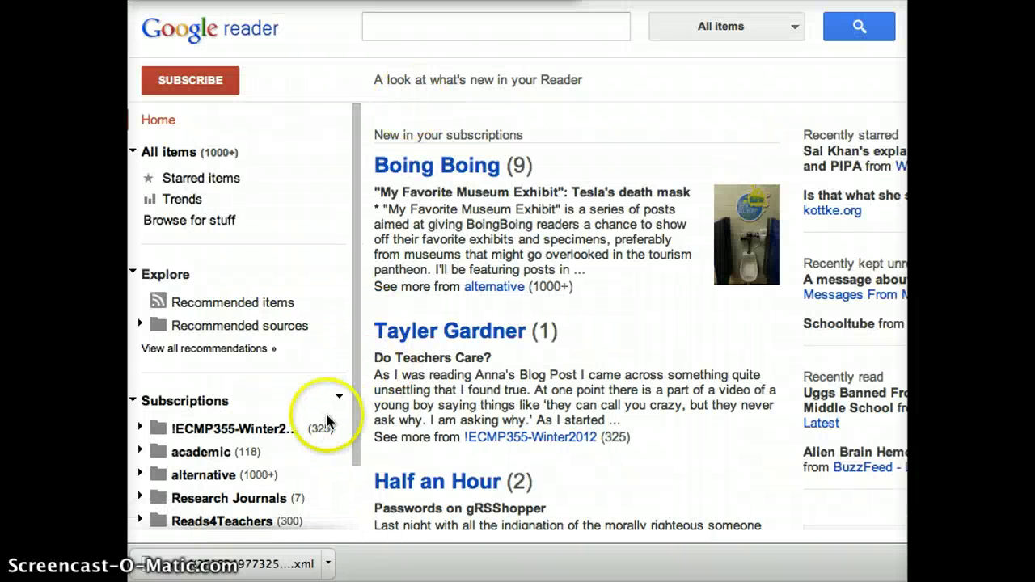
- Switch Google Reader to the second account, showing its welcome page with no subscriptions
{"action": "scroll", "coordinate": [346, 374], "scroll_direction": "down", "scroll_amount": 2}
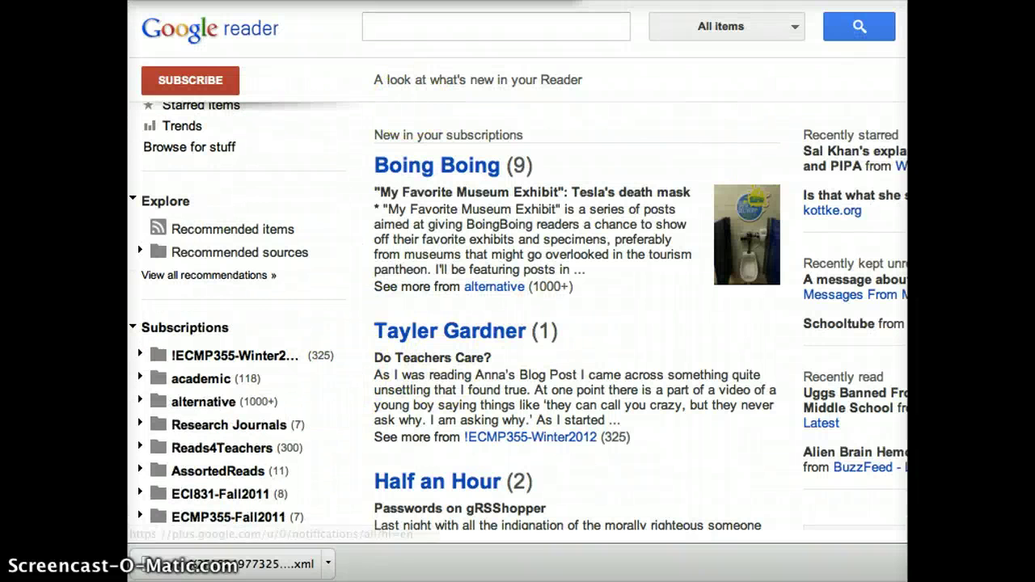
{"action": "left_click", "coordinate": [905, 7]}
{"action": "left_click", "coordinate": [898, 196]}
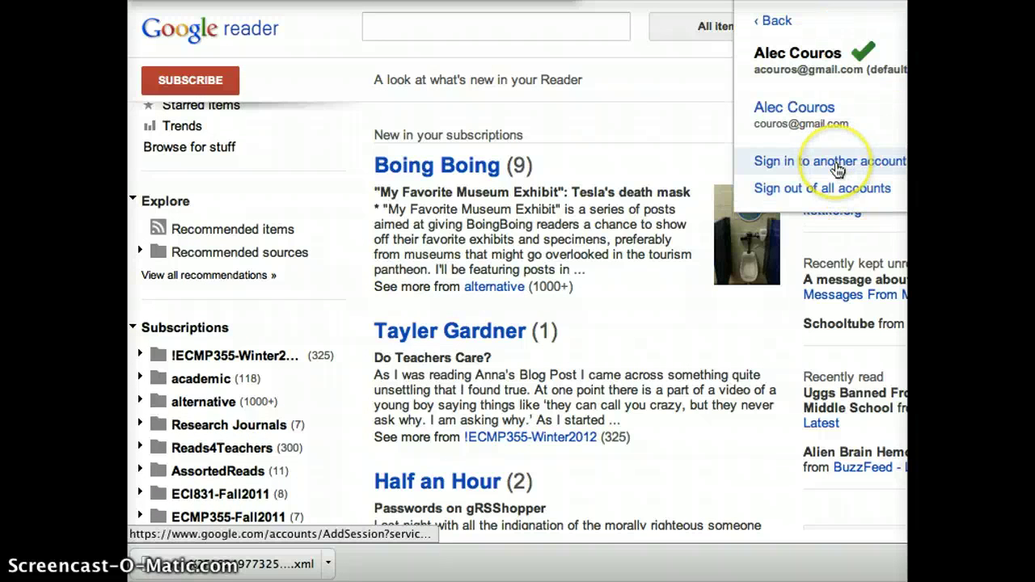
{"action": "left_click", "coordinate": [814, 111]}
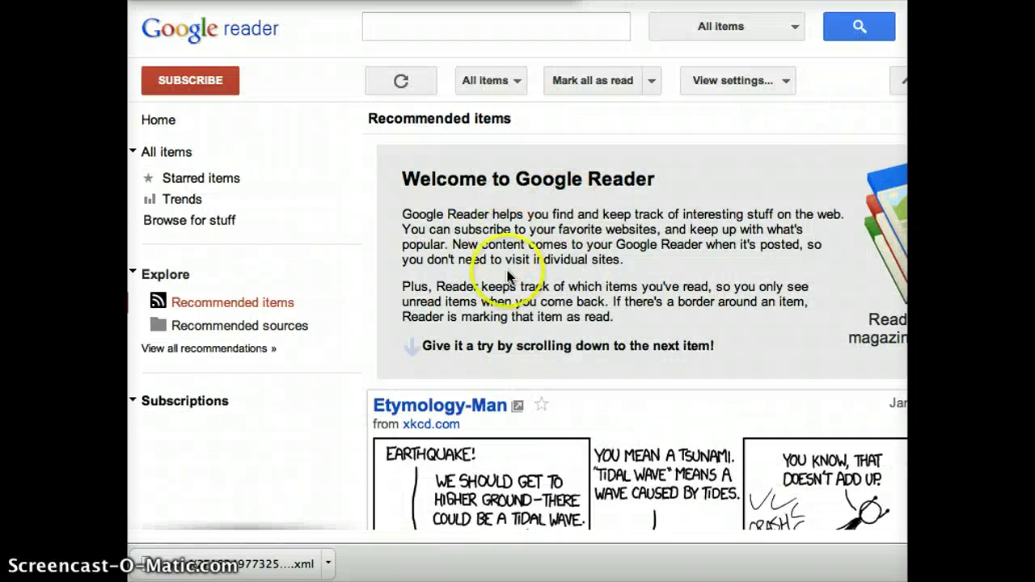
{"action": "left_click", "coordinate": [196, 401]}
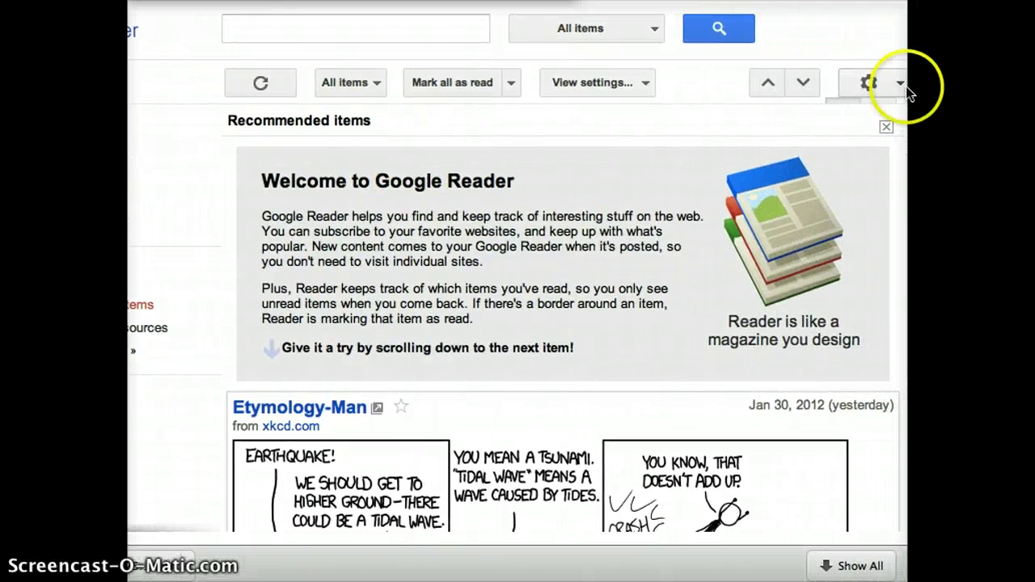
- Open Reader settings from the gear menu and go to the Import/Export tab
{"action": "left_click", "coordinate": [902, 83]}
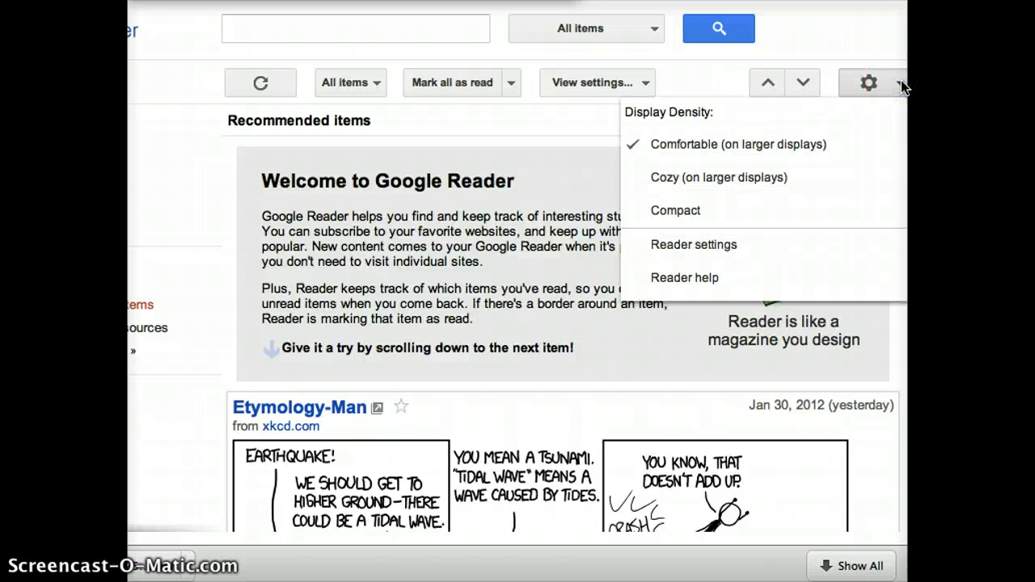
{"action": "left_click", "coordinate": [850, 242]}
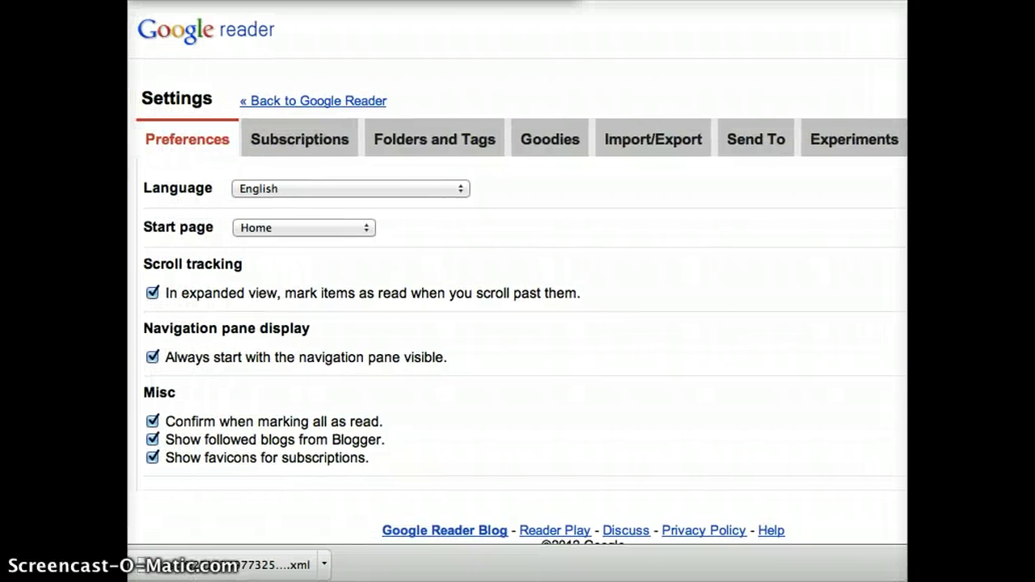
{"action": "left_click", "coordinate": [660, 144]}
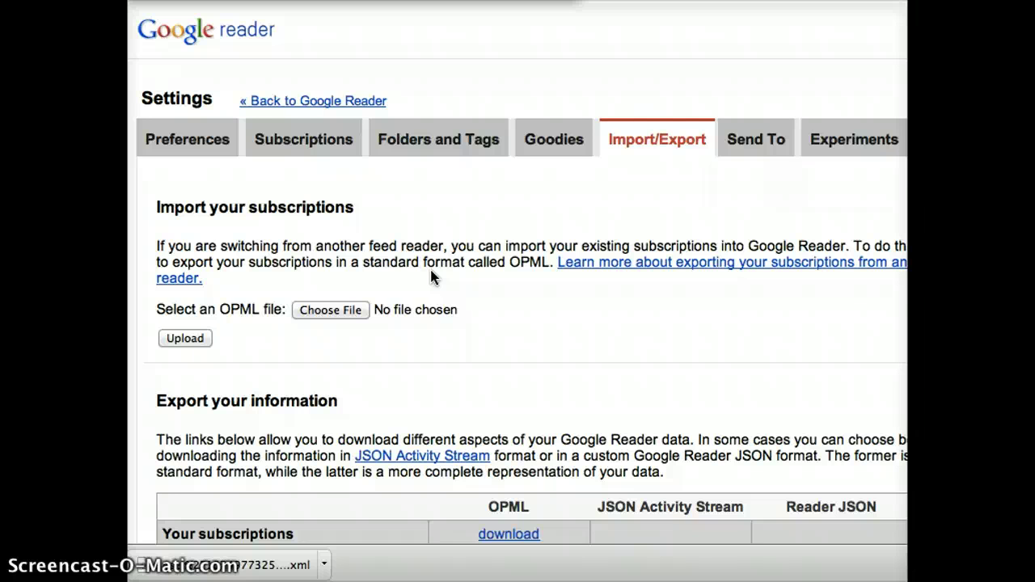
{"action": "left_click", "coordinate": [449, 252]}
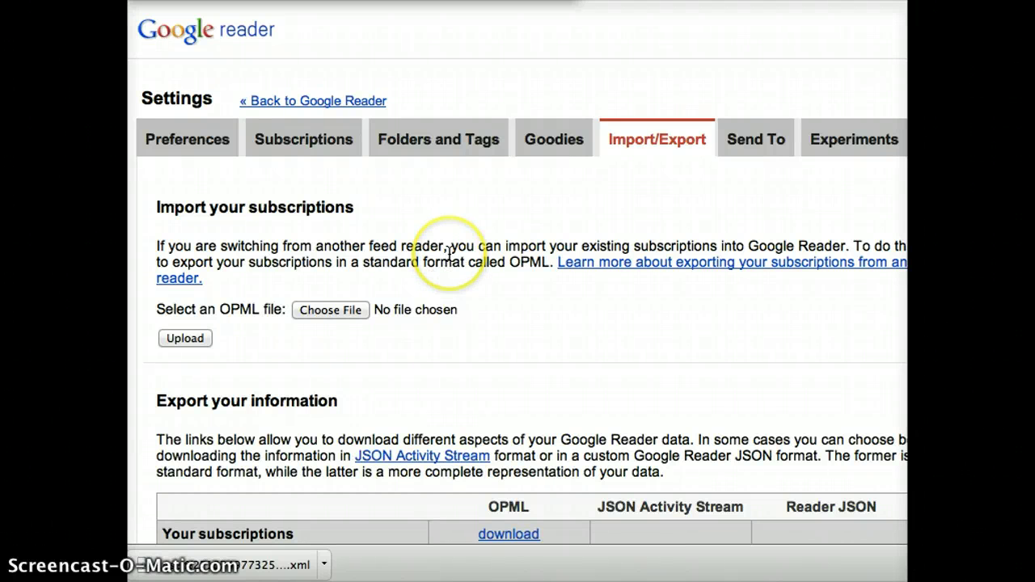
{"action": "left_click", "coordinate": [454, 247]}
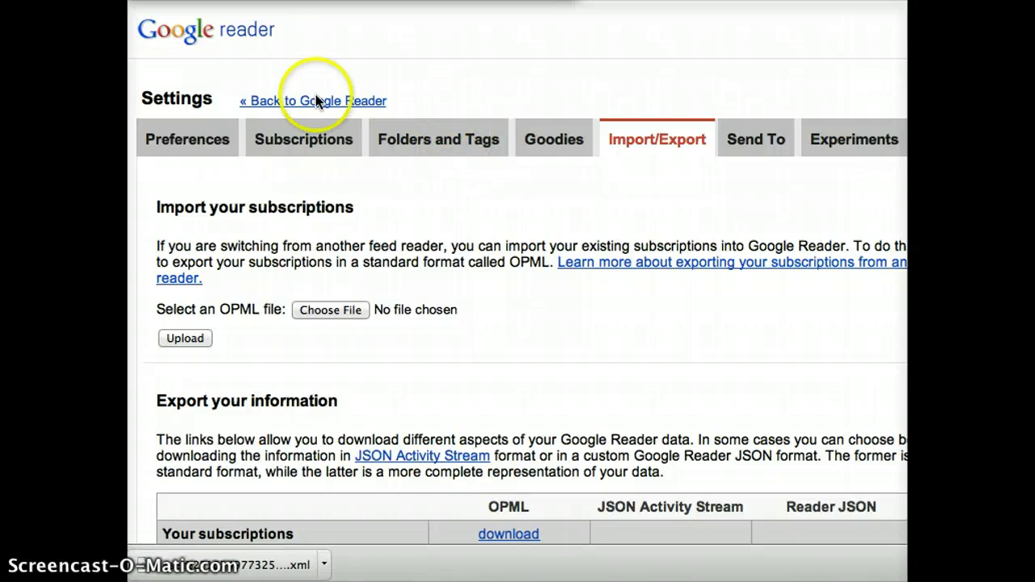
{"action": "left_click", "coordinate": [360, 173]}
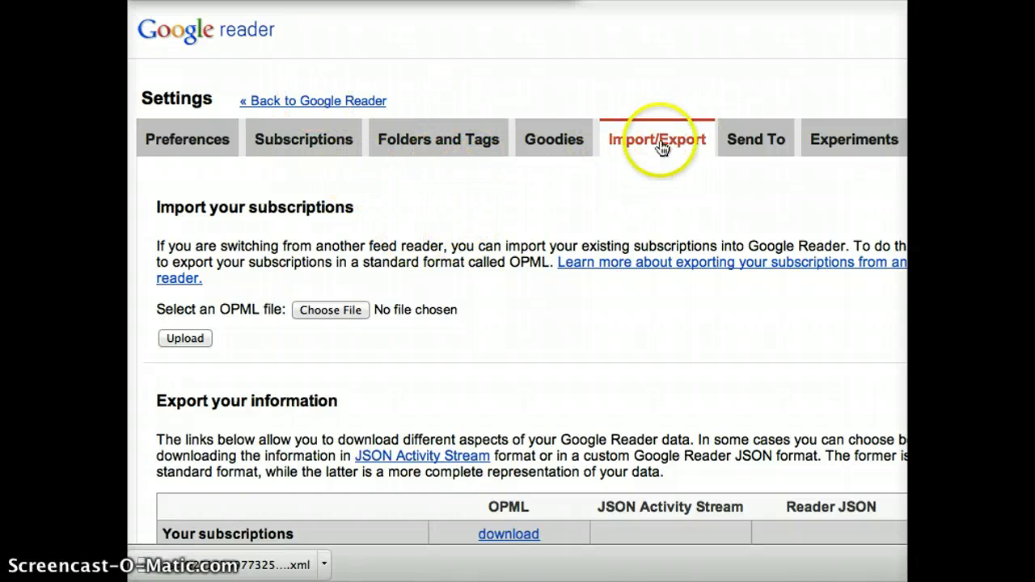
- Choose the exported XML file from the Desktop and upload it, importing all 60 feeds
{"action": "left_click", "coordinate": [355, 313]}
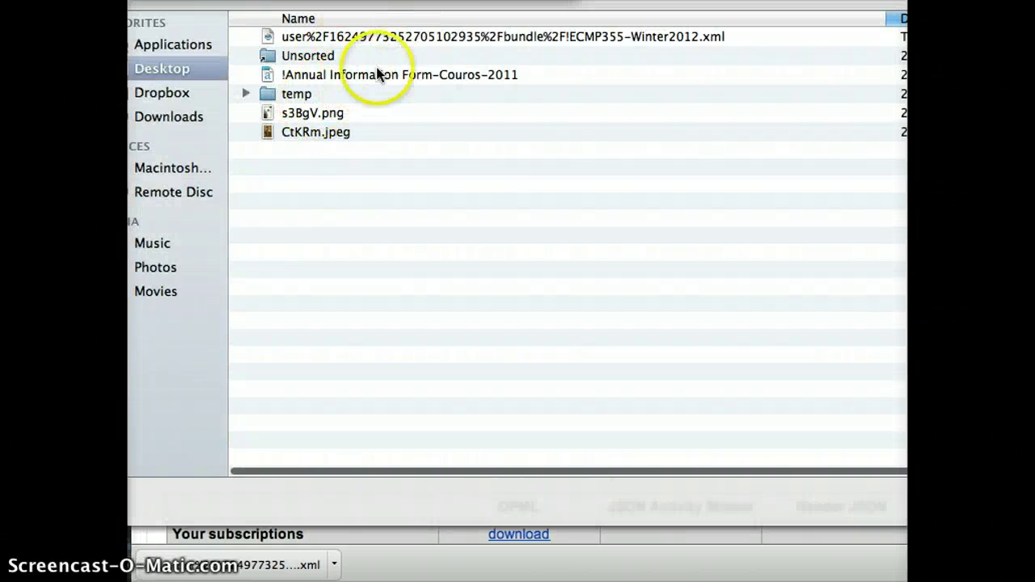
{"action": "left_click", "coordinate": [448, 37]}
{"action": "double_click", "coordinate": [446, 36]}
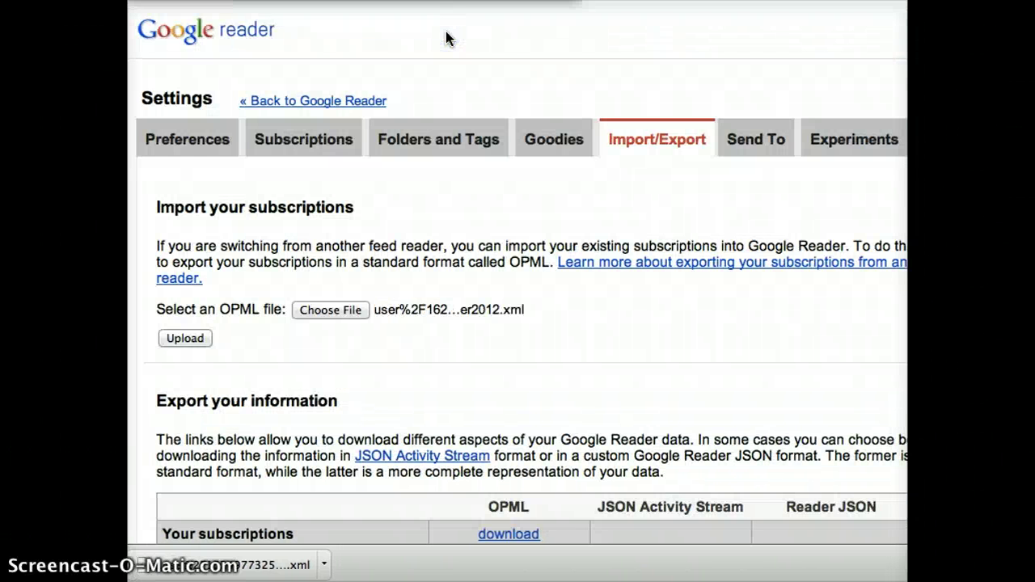
{"action": "left_click", "coordinate": [192, 340]}
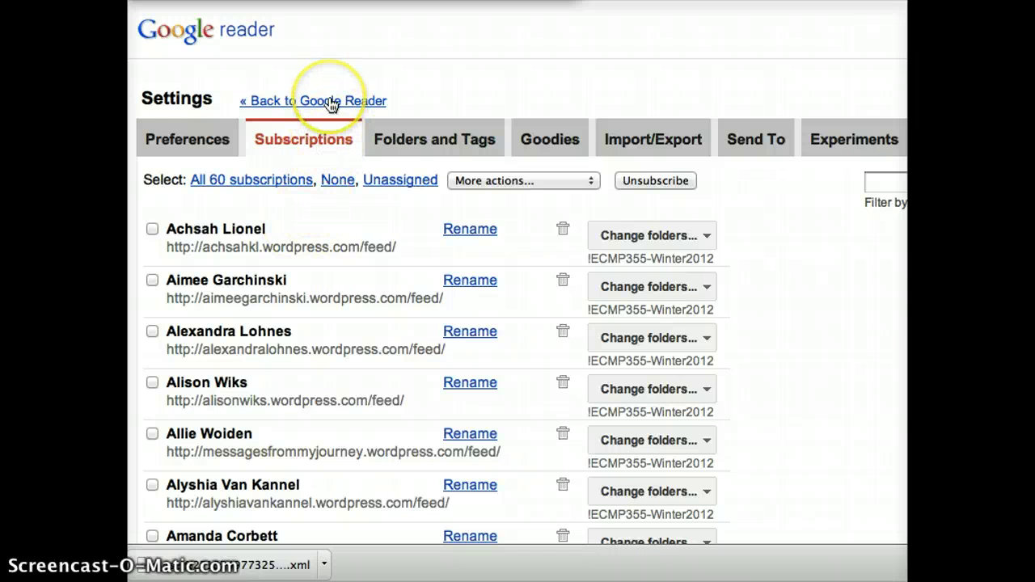
- Return to the Reader home page and collapse the imported !ECMP355-Winter2012 folder
{"action": "left_click", "coordinate": [331, 103]}
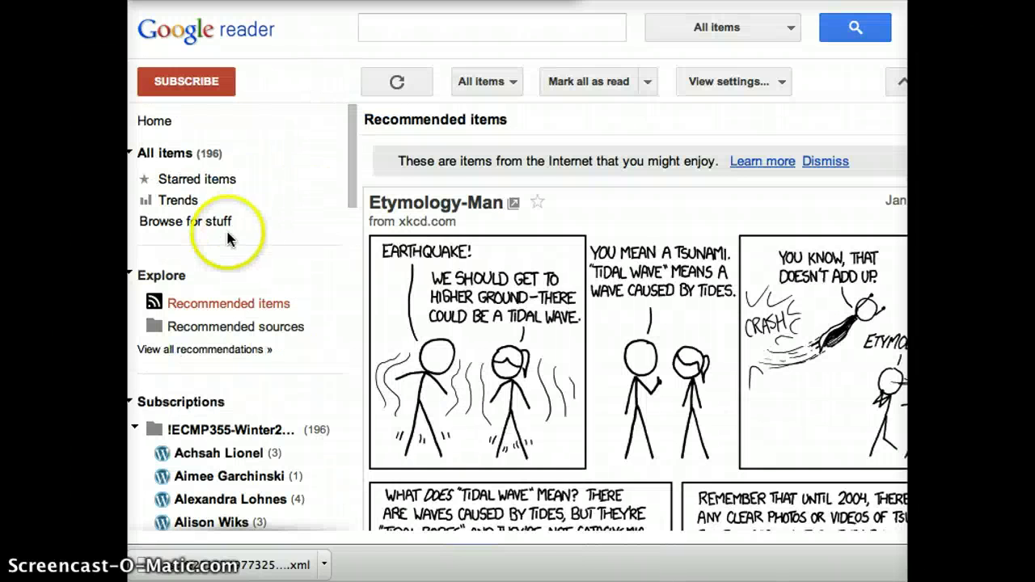
{"action": "left_click", "coordinate": [135, 429]}
{"action": "left_click", "coordinate": [136, 430]}
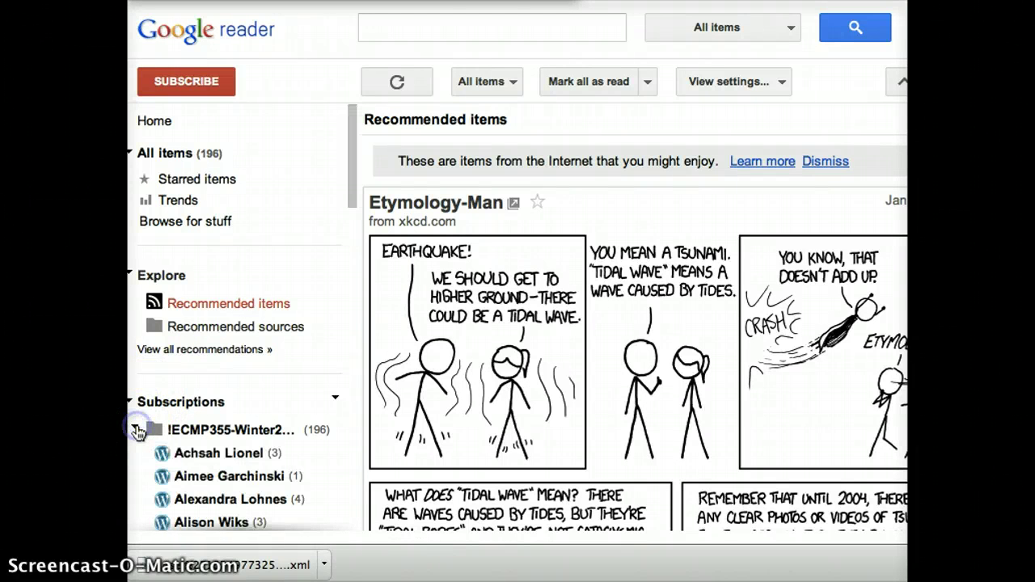
{"action": "left_click", "coordinate": [136, 430]}
{"action": "left_click", "coordinate": [482, 18]}
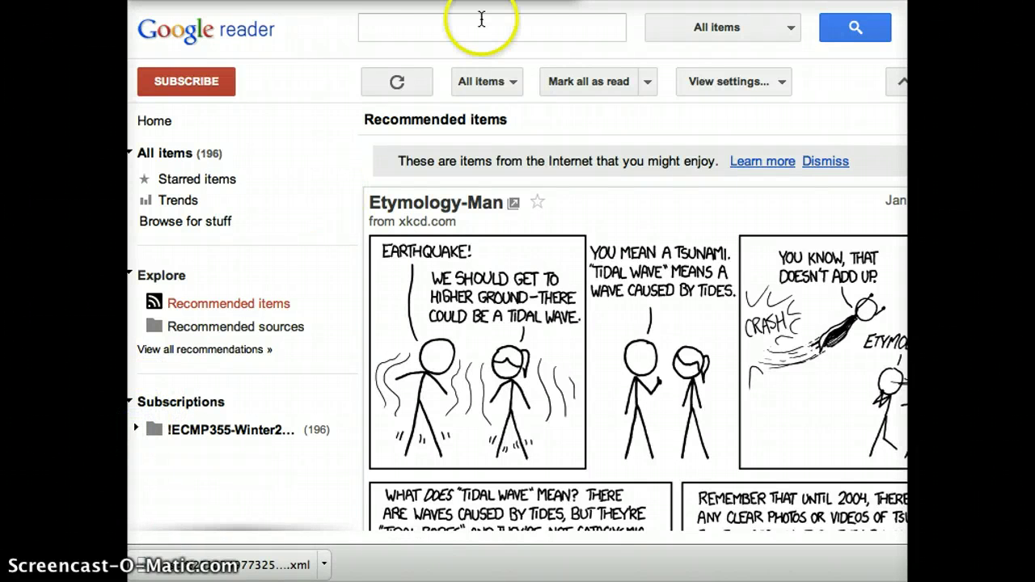